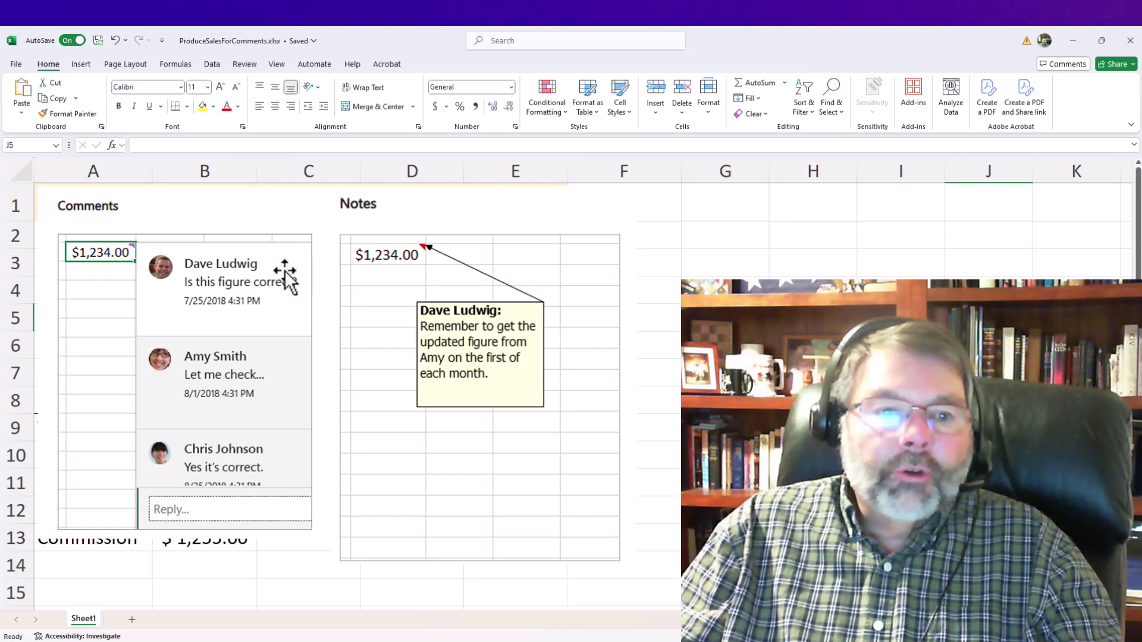
# Delete the comments and notes comparison pictures to uncover the First Quarter Produce Sales table
pyautogui.click(245, 259)
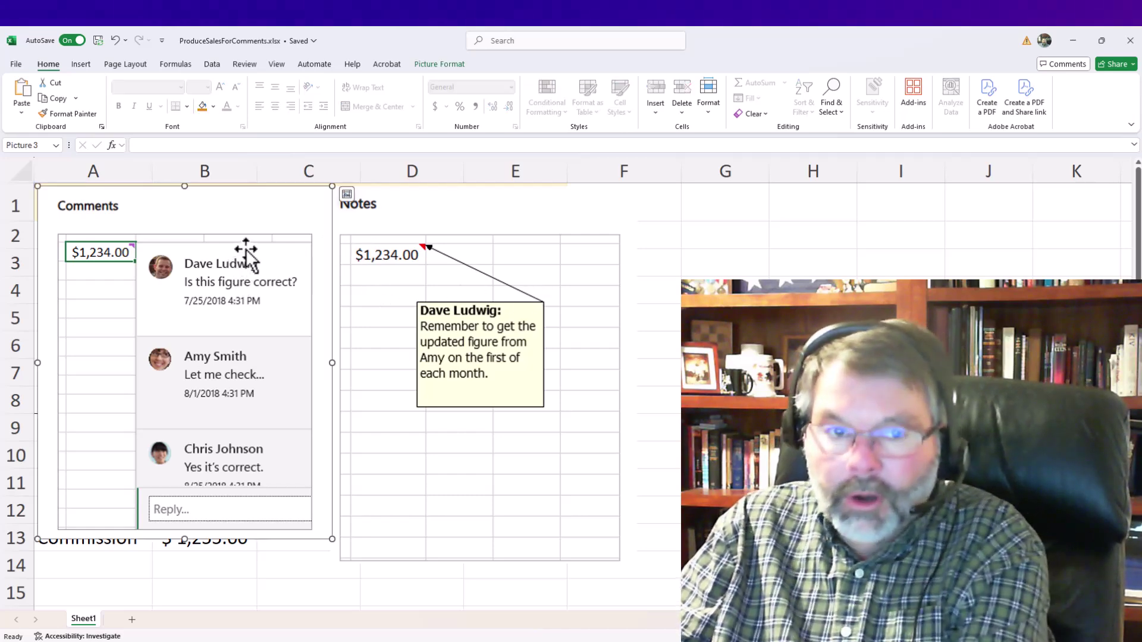
pyautogui.press('Delete')
pyautogui.click(422, 286)
pyautogui.press('Delete')
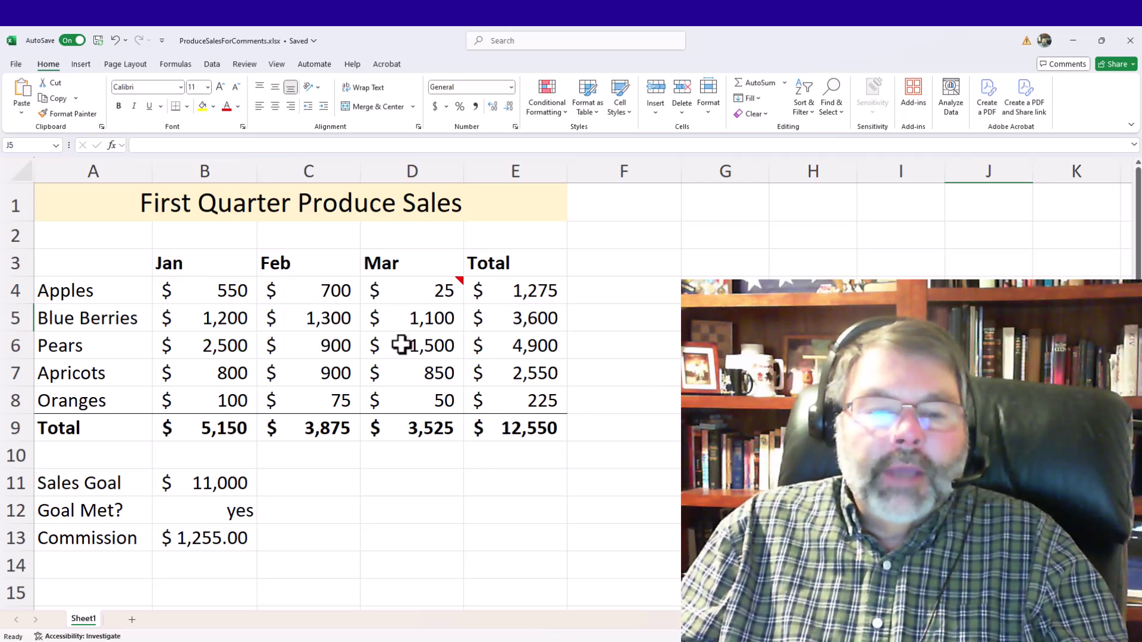
pyautogui.moveTo(402, 290)
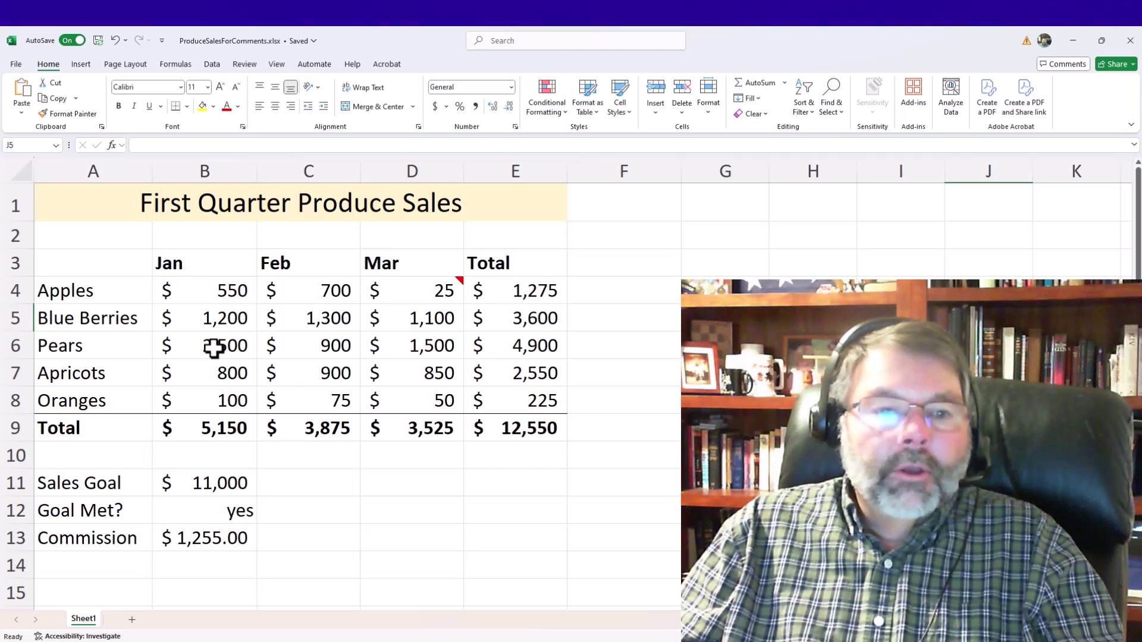
# Add a note reading 'We had a sale on pears this month' to the Pears January cell B6
pyautogui.click(86, 63)
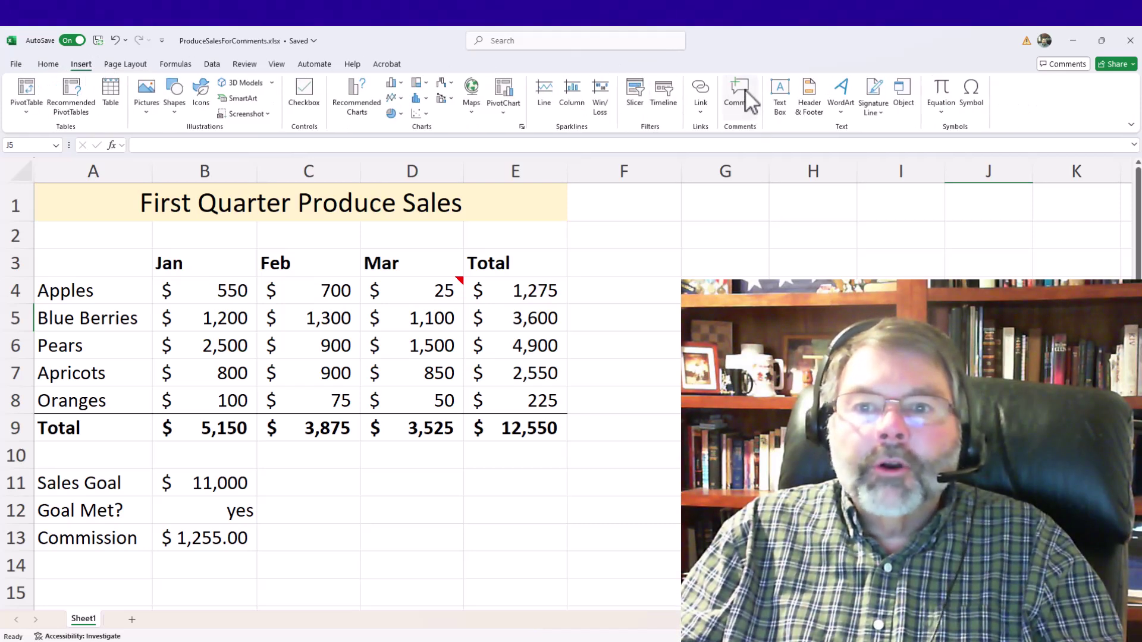
pyautogui.click(224, 343)
pyautogui.rightClick(223, 345)
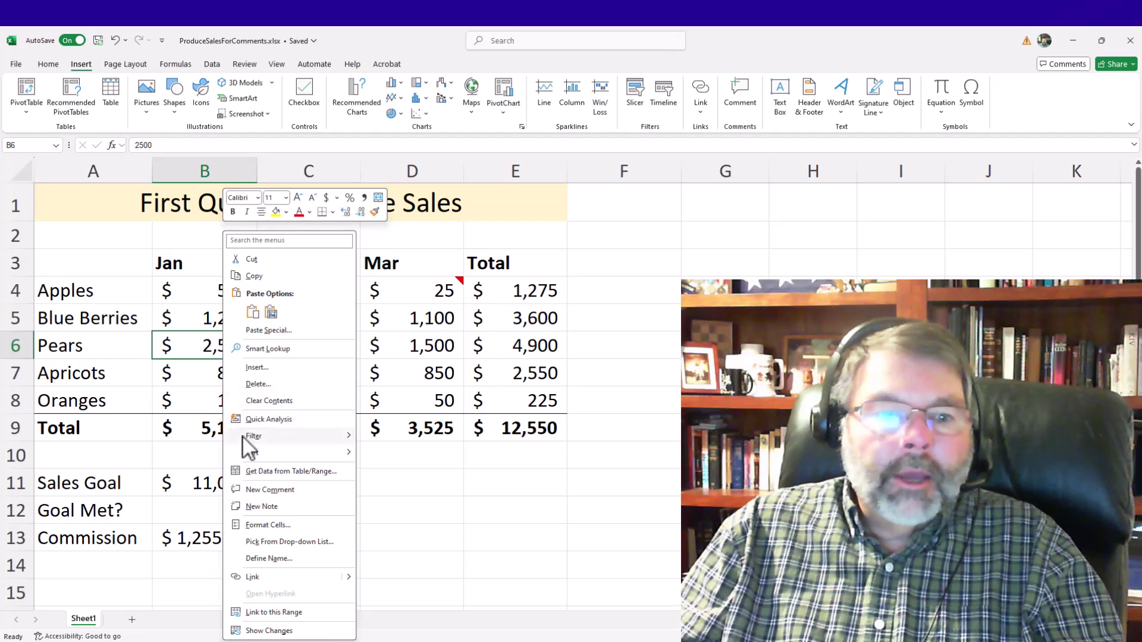
pyautogui.click(260, 506)
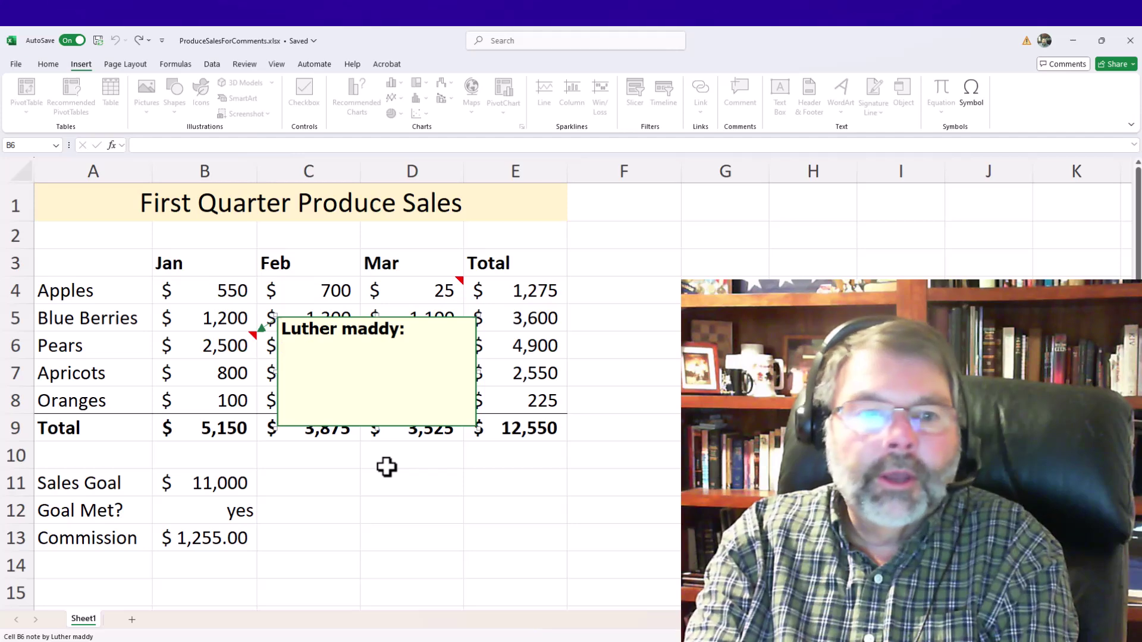
pyautogui.write('We ha')
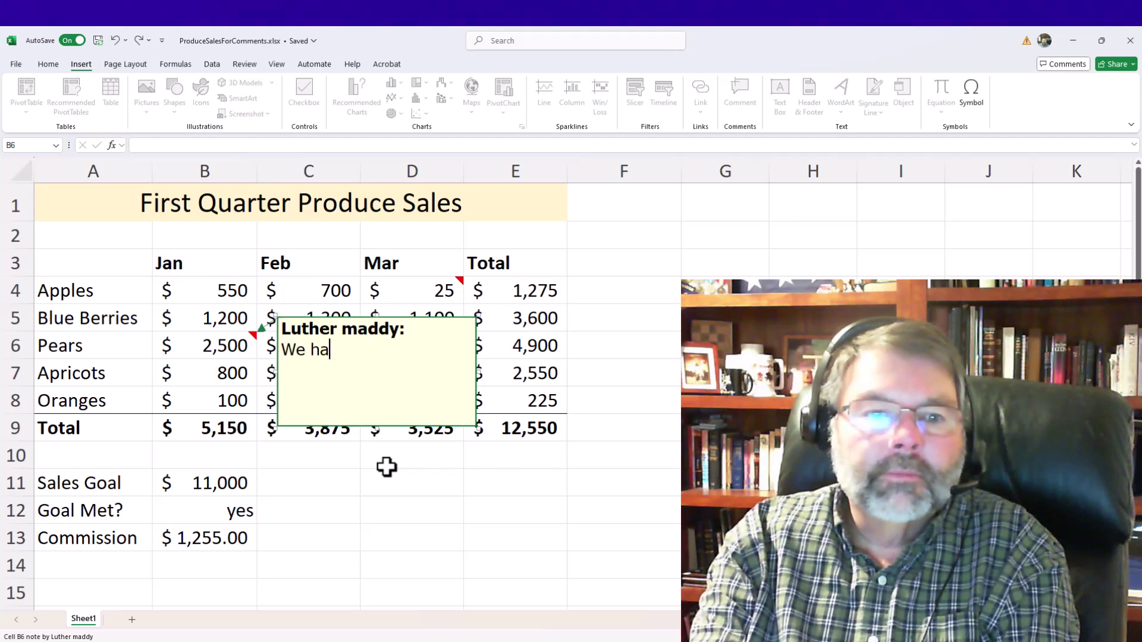
pyautogui.write('d a sale on ')
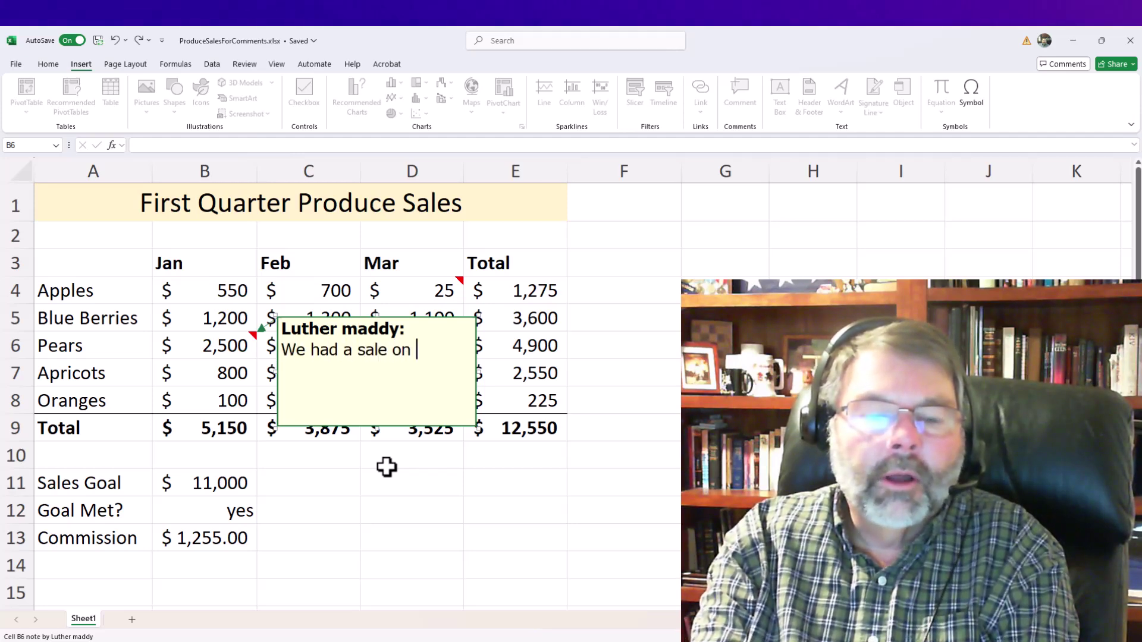
pyautogui.write('pears this month')
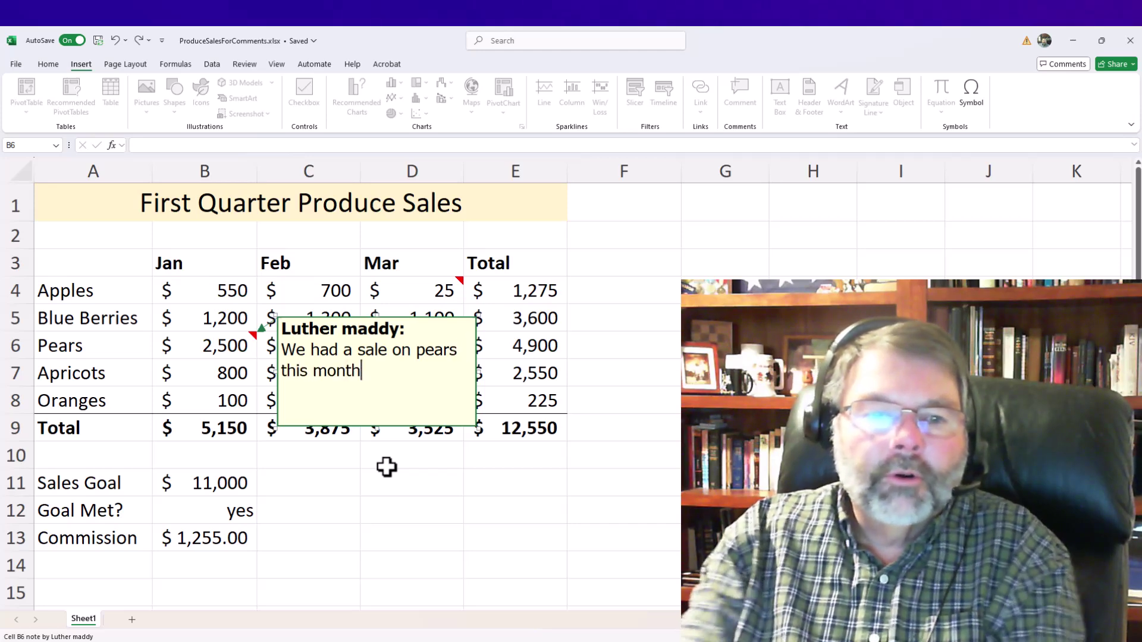
pyautogui.click(684, 399)
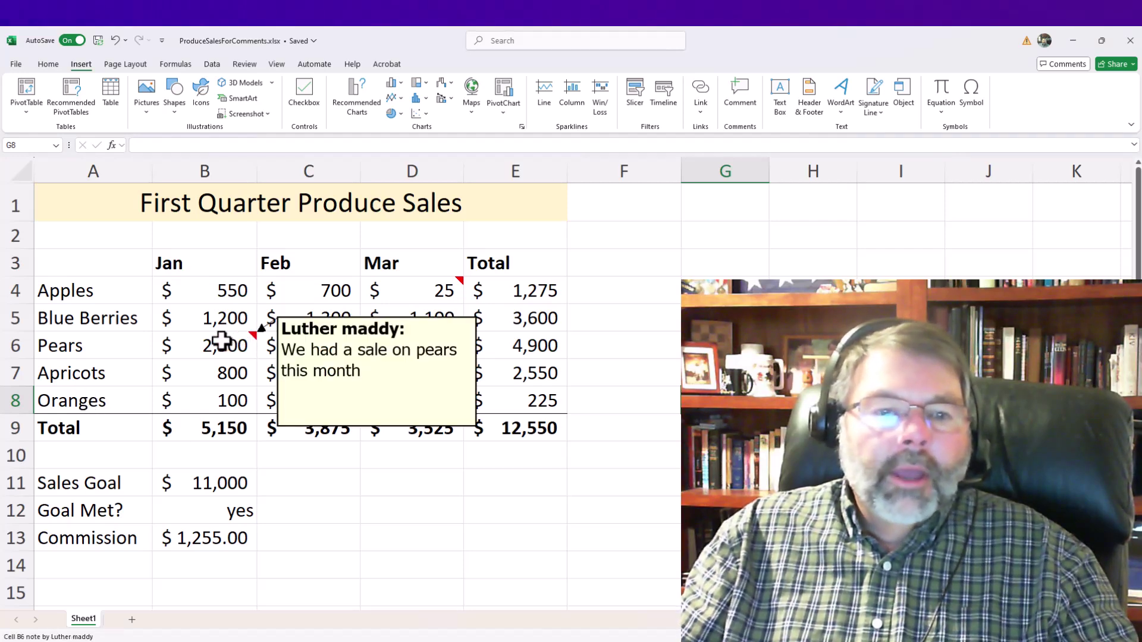
pyautogui.moveTo(413, 290)
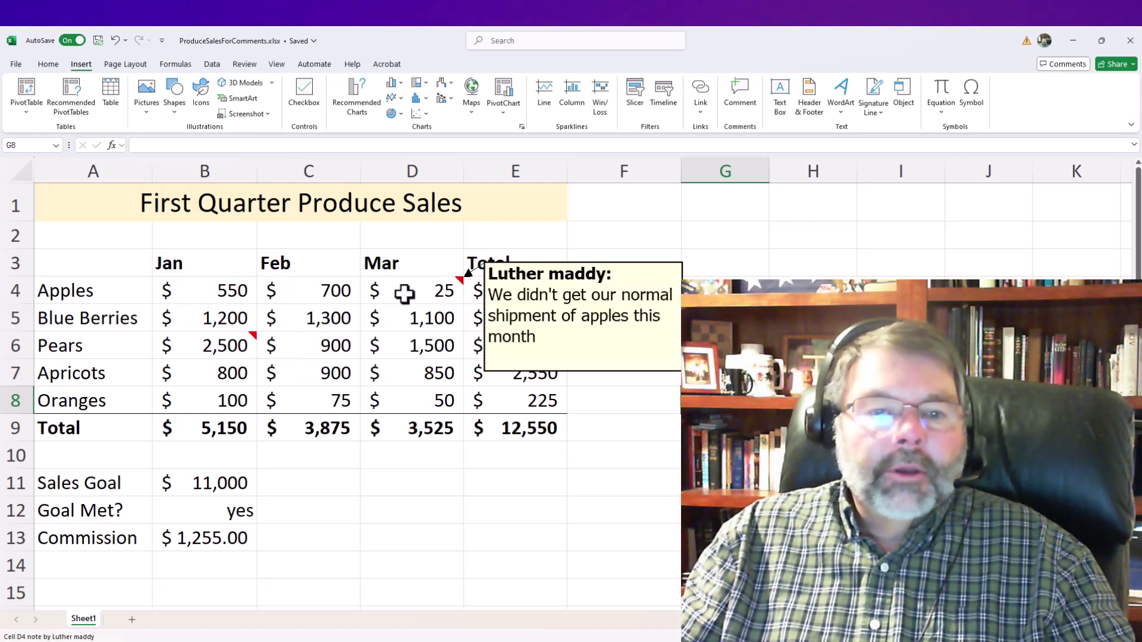
# Post the threaded comment 'What's up with this number' on the Oranges March cell D8
pyautogui.click(420, 399)
pyautogui.rightClick(421, 400)
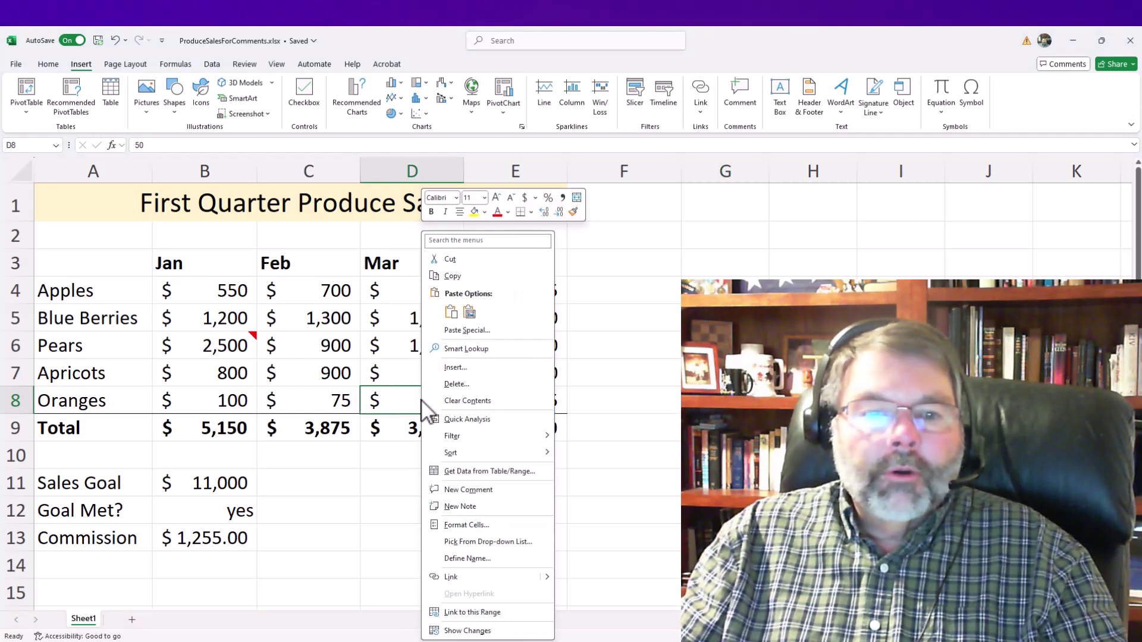
pyautogui.click(467, 490)
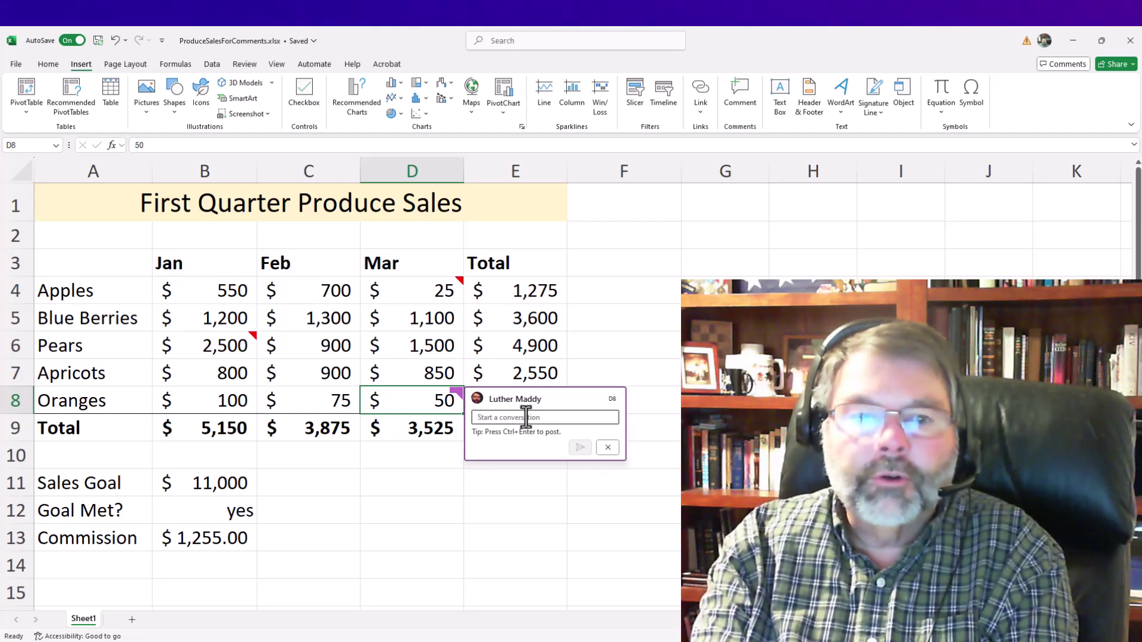
pyautogui.write('Wh')
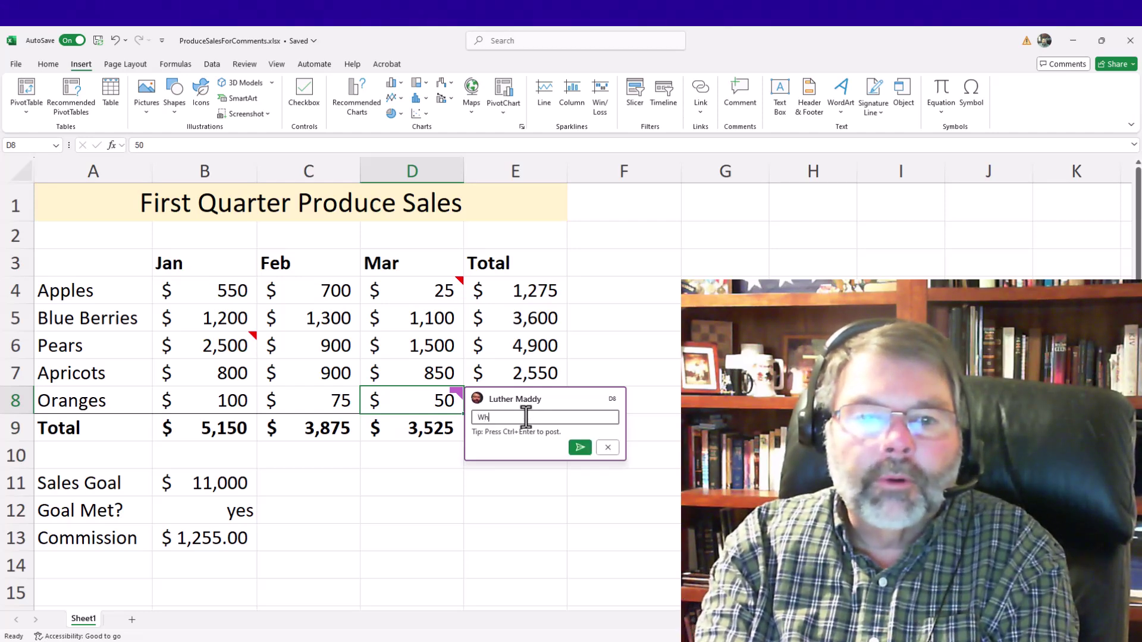
pyautogui.write("at's up w")
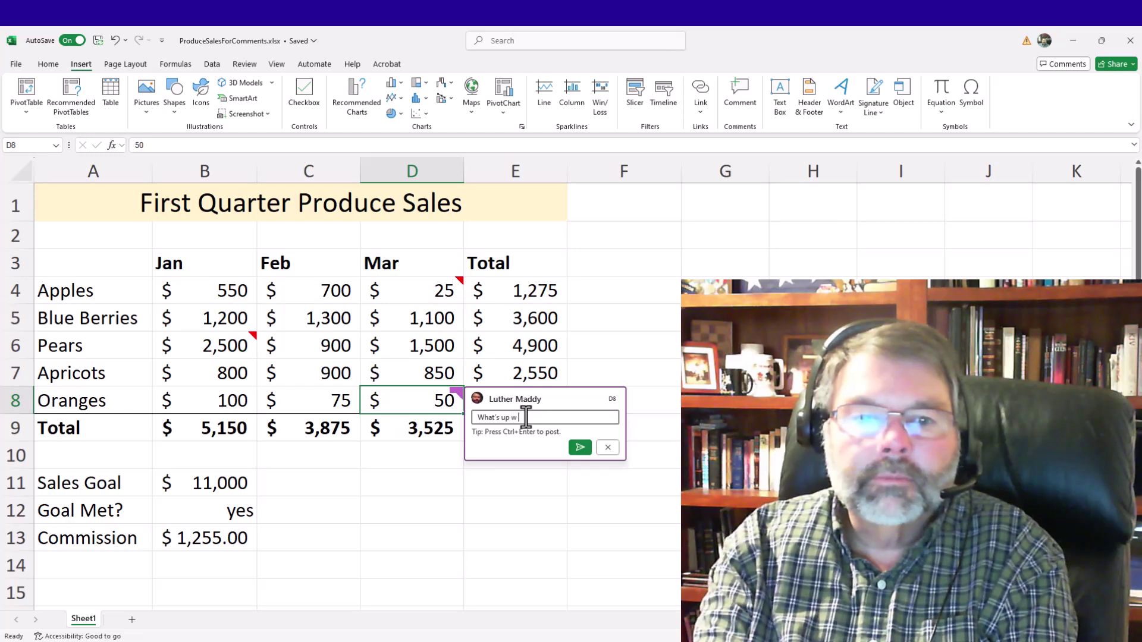
pyautogui.write('ith this number')
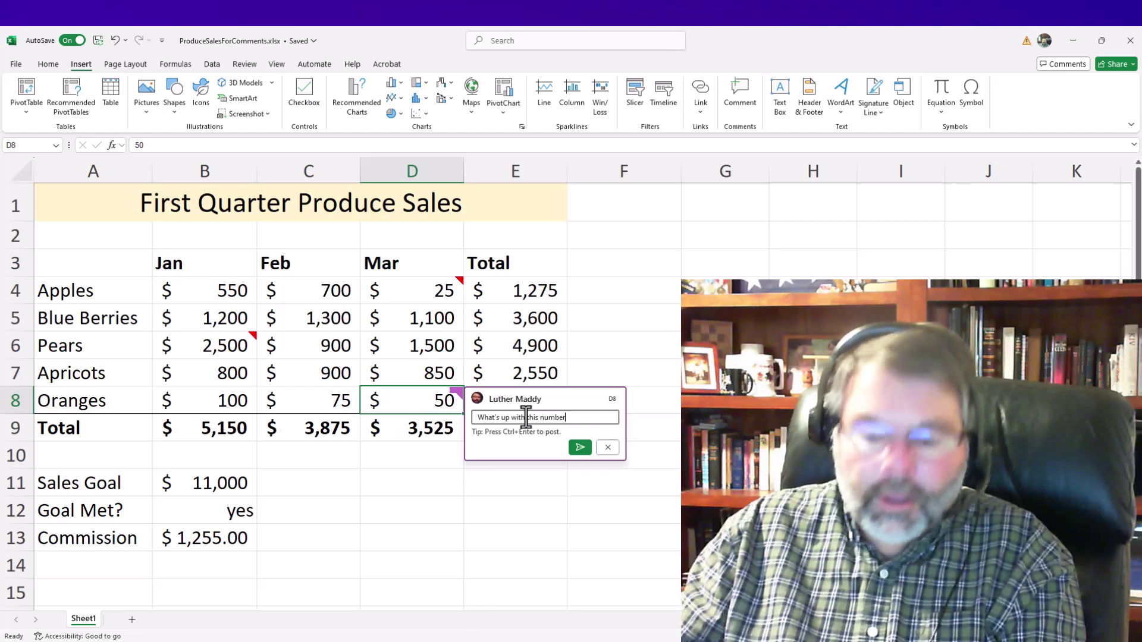
pyautogui.hotkey('ctrl', 'Return')
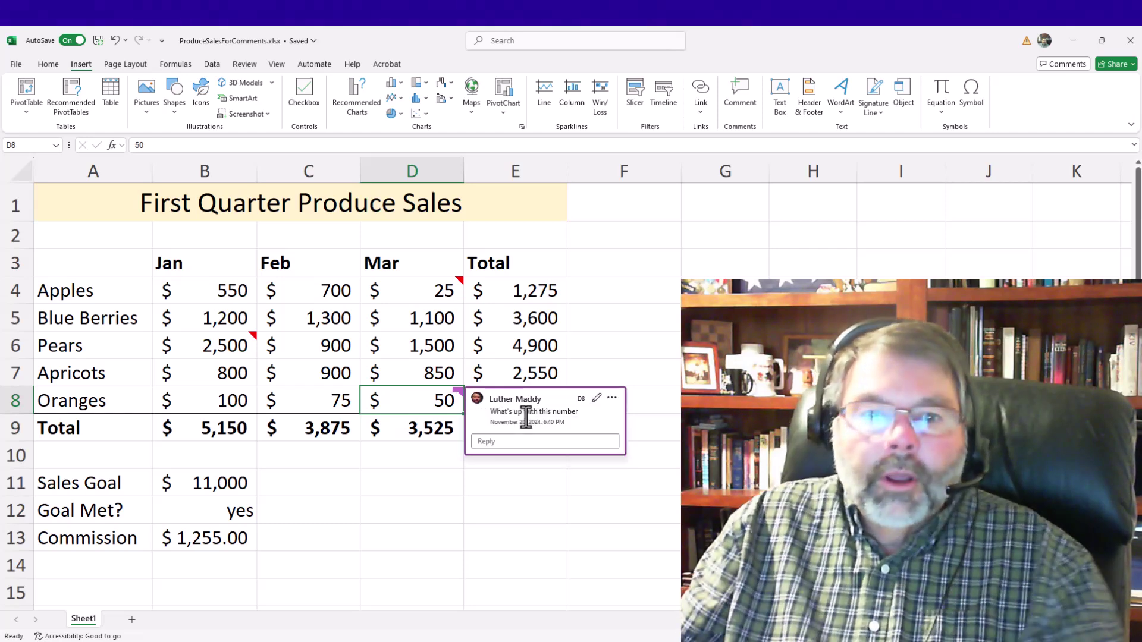
pyautogui.click(880, 265)
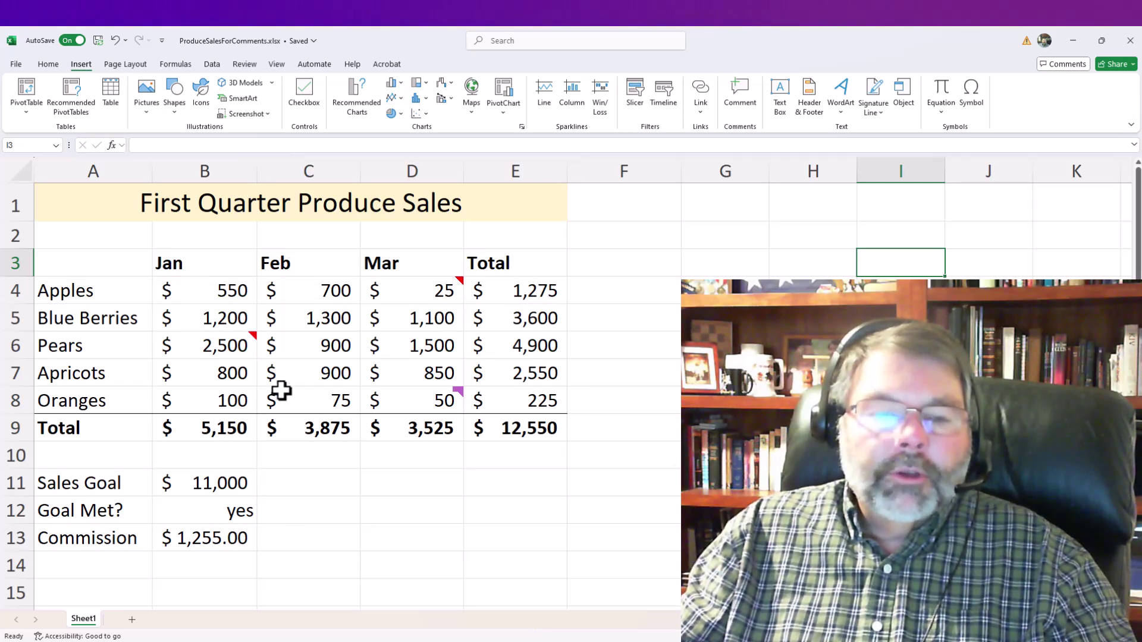
pyautogui.moveTo(401, 403)
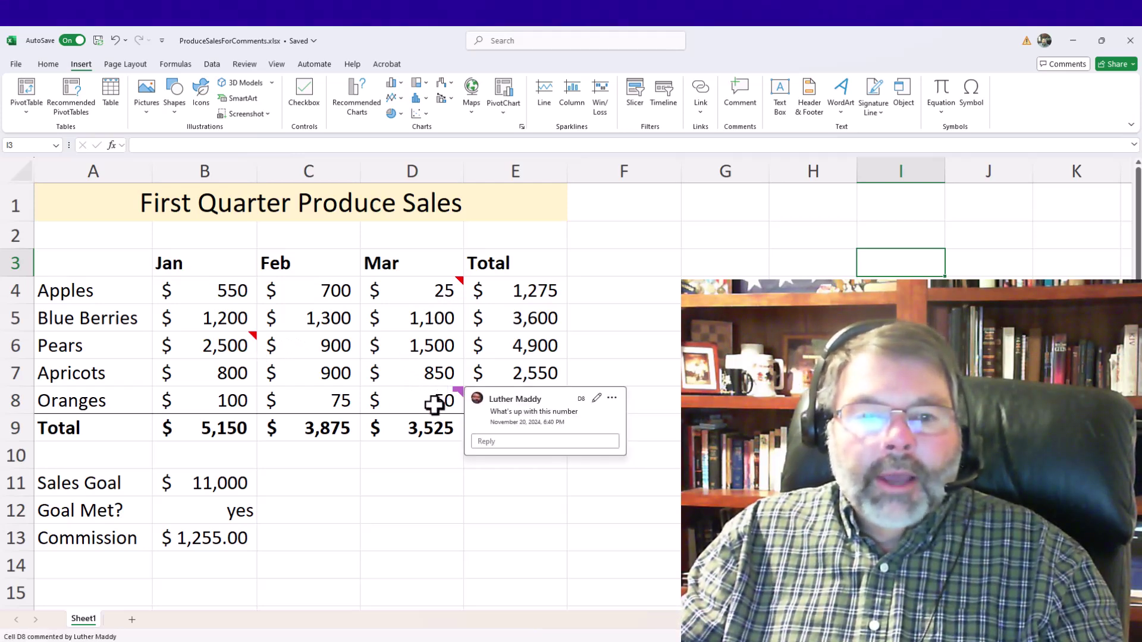
pyautogui.click(401, 294)
pyautogui.click(397, 346)
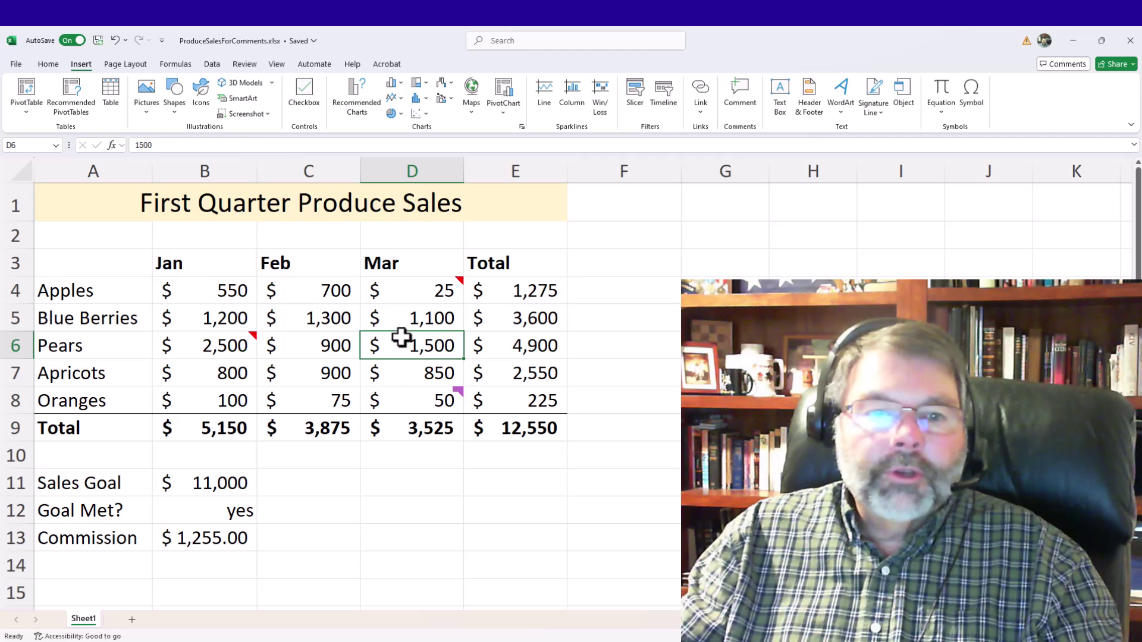
pyautogui.moveTo(416, 288)
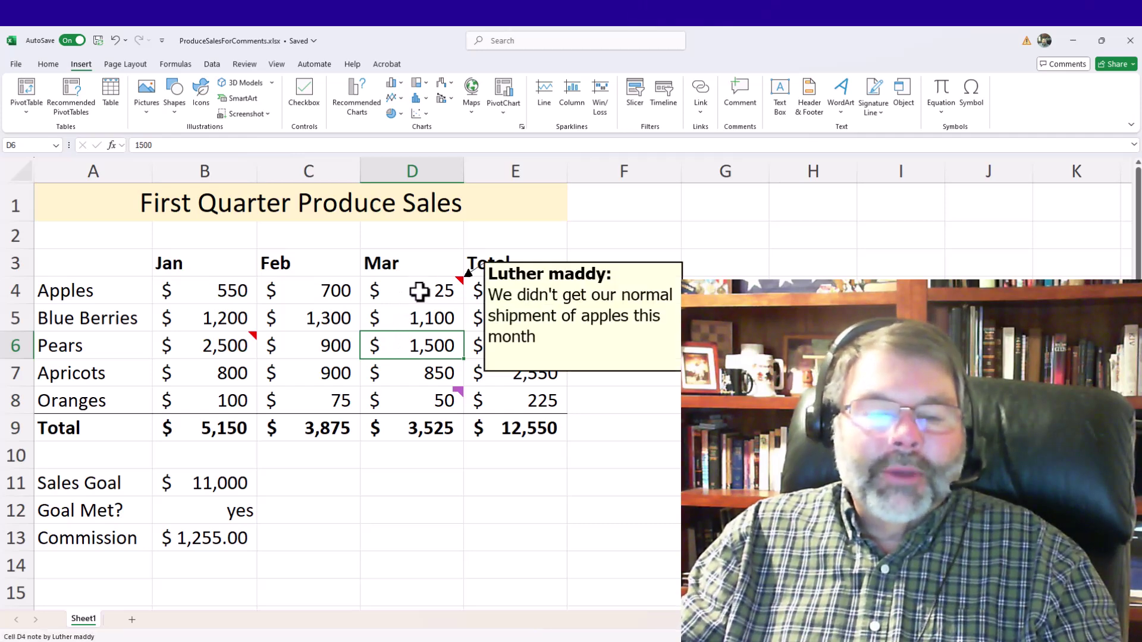
# Delete the apples shipment note from cell D4
pyautogui.click(408, 287)
pyautogui.rightClick(410, 292)
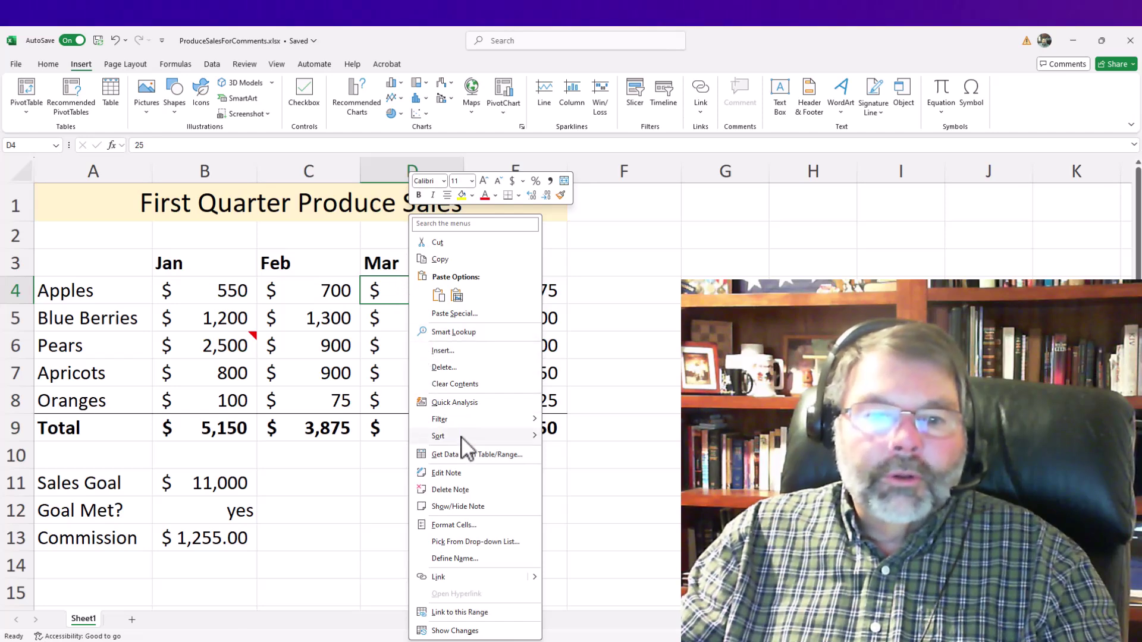
pyautogui.click(472, 489)
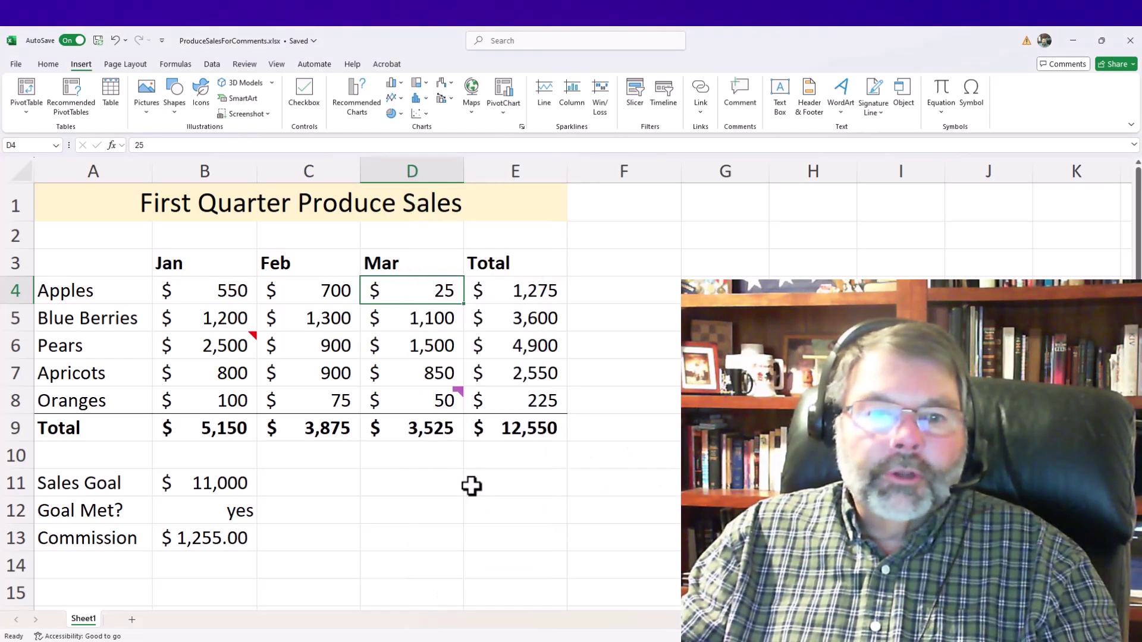
pyautogui.click(696, 318)
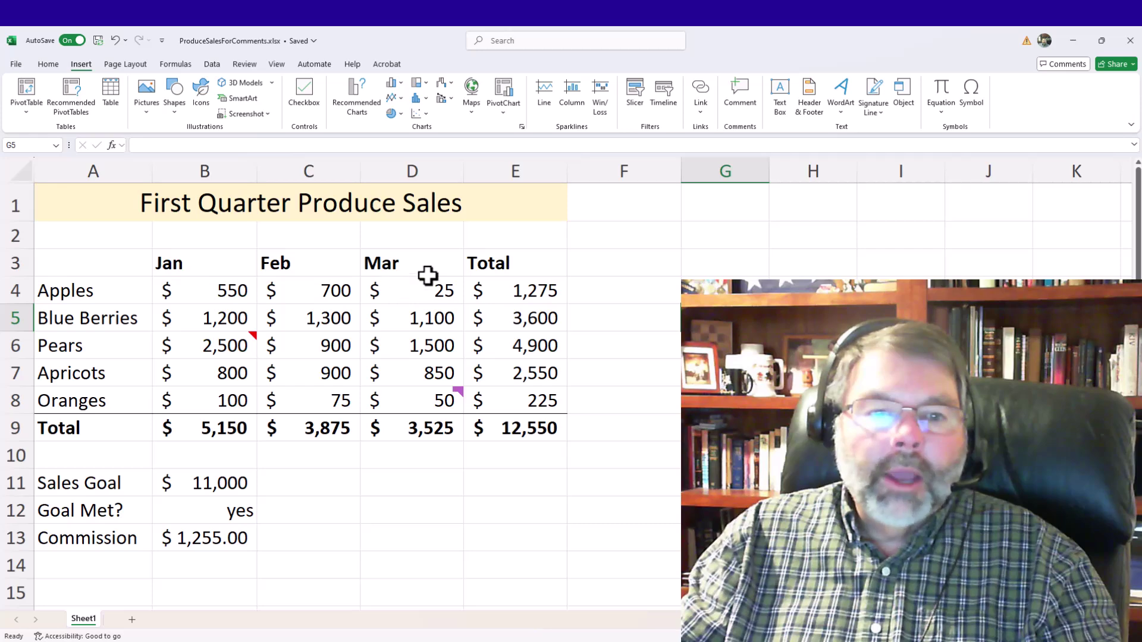
# Check that the pears note on B6 is still in place
pyautogui.moveTo(208, 345)
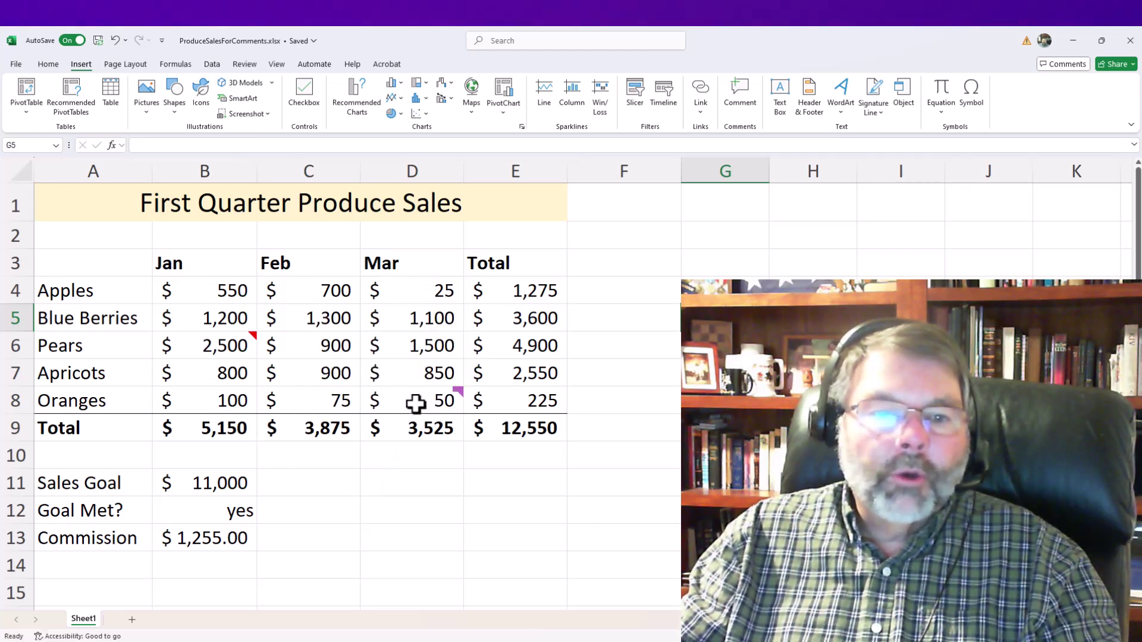
pyautogui.moveTo(419, 401)
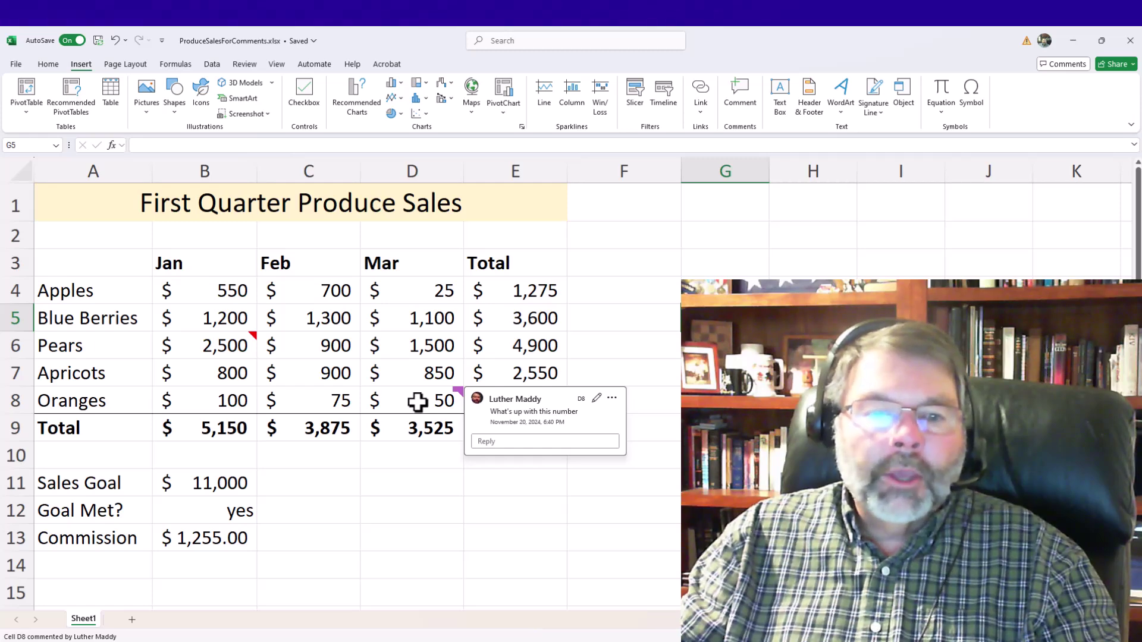
pyautogui.click(191, 345)
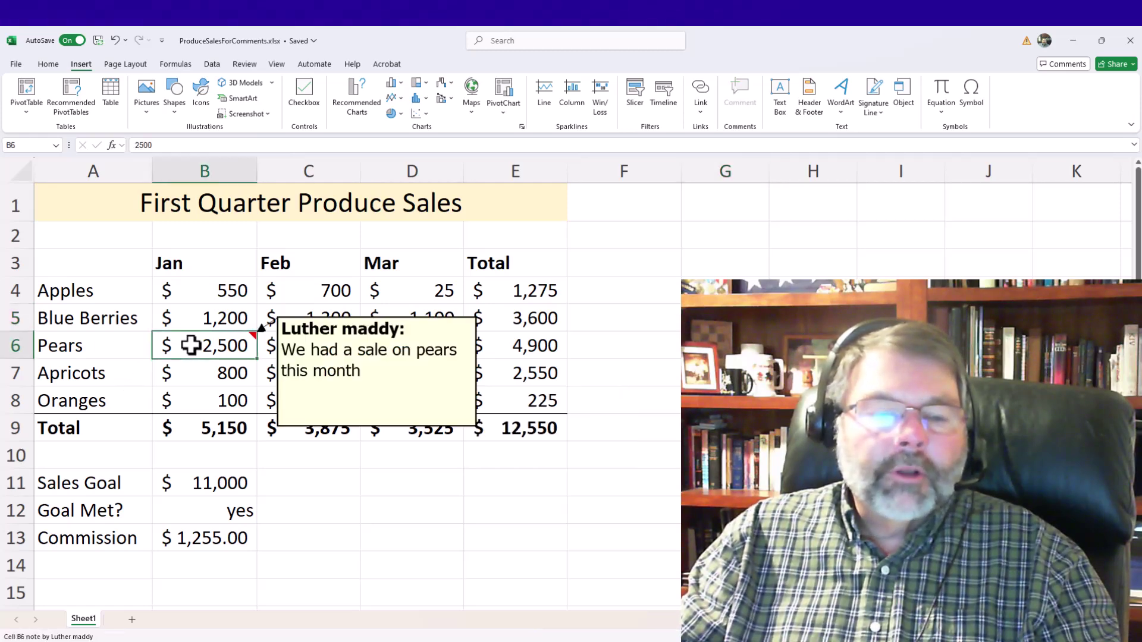
pyautogui.click(197, 371)
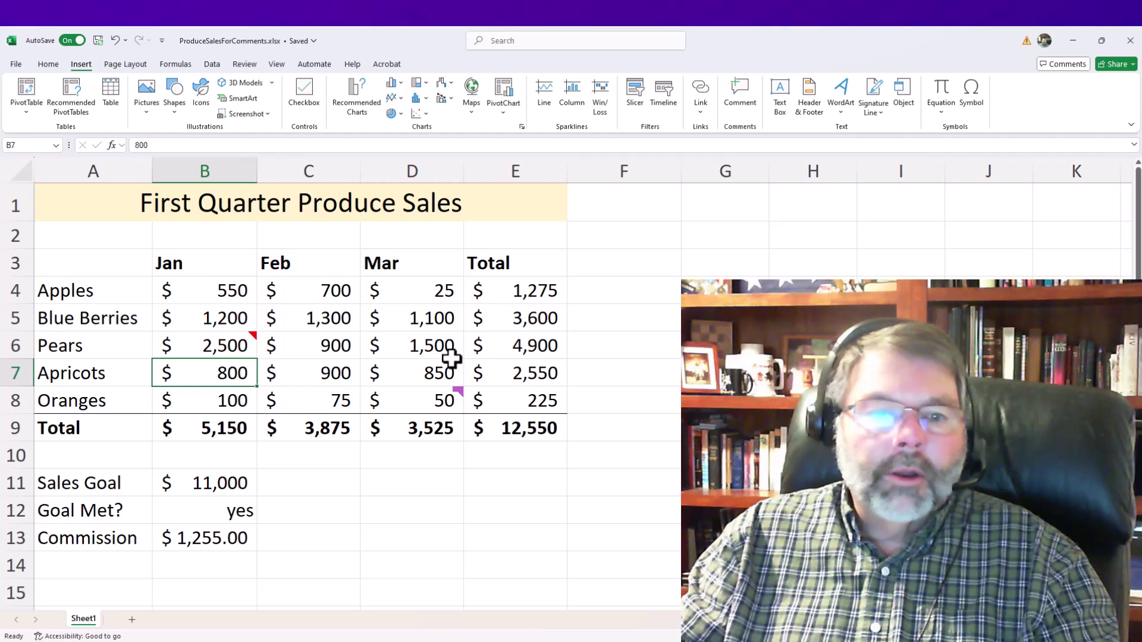
# Delete the 'What's up with this number' comment from the Oranges March cell D8
pyautogui.click(409, 397)
pyautogui.rightClick(411, 400)
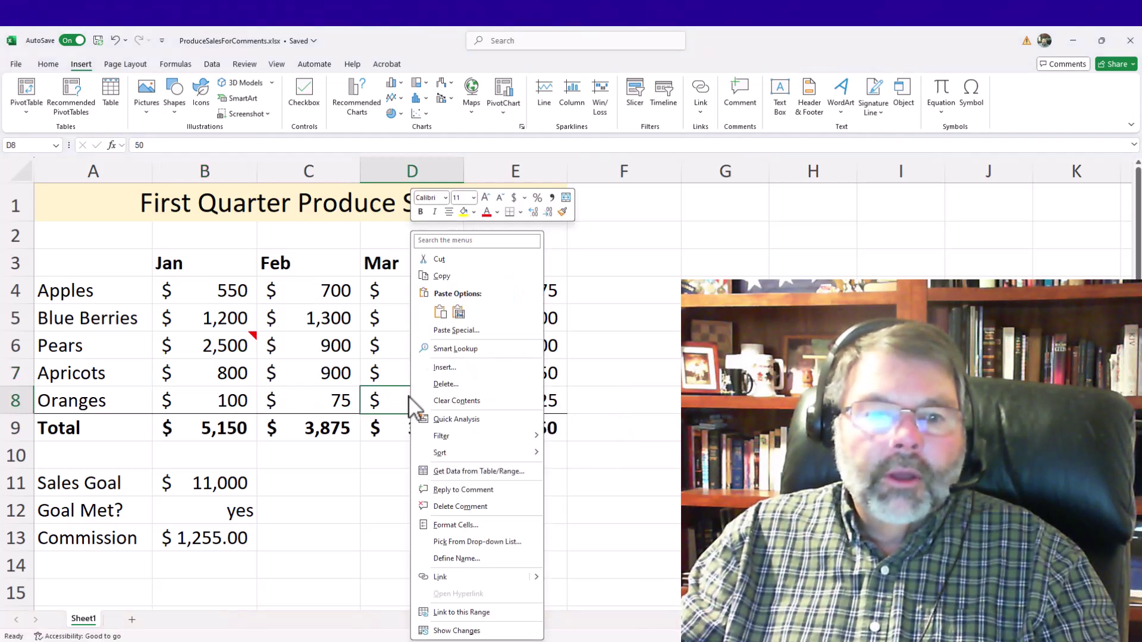
pyautogui.click(454, 507)
pyautogui.click(331, 347)
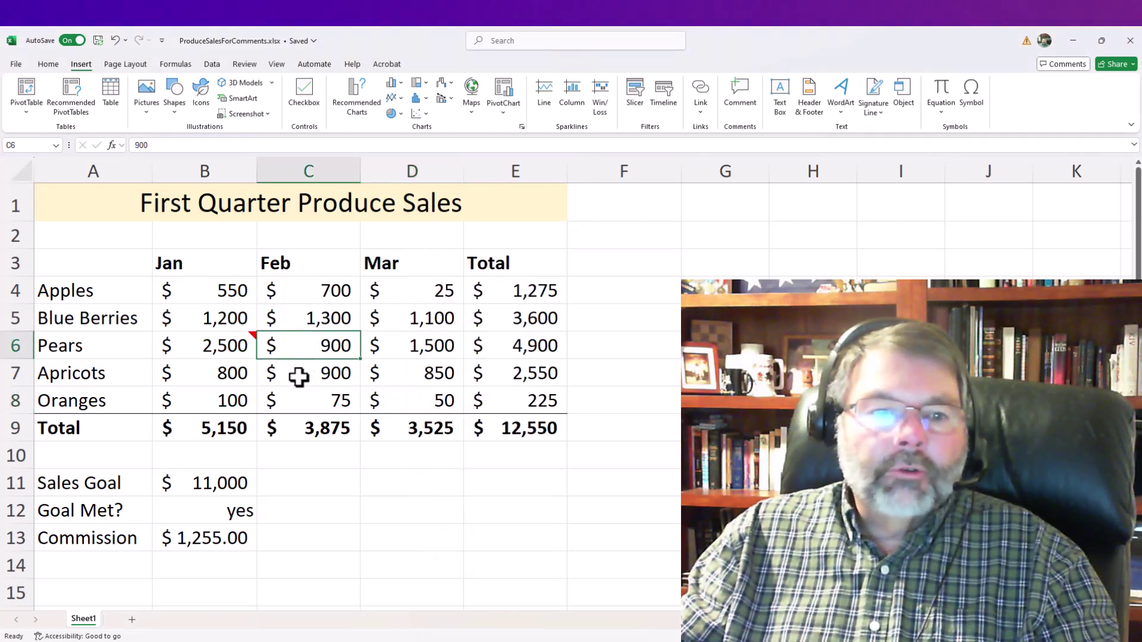